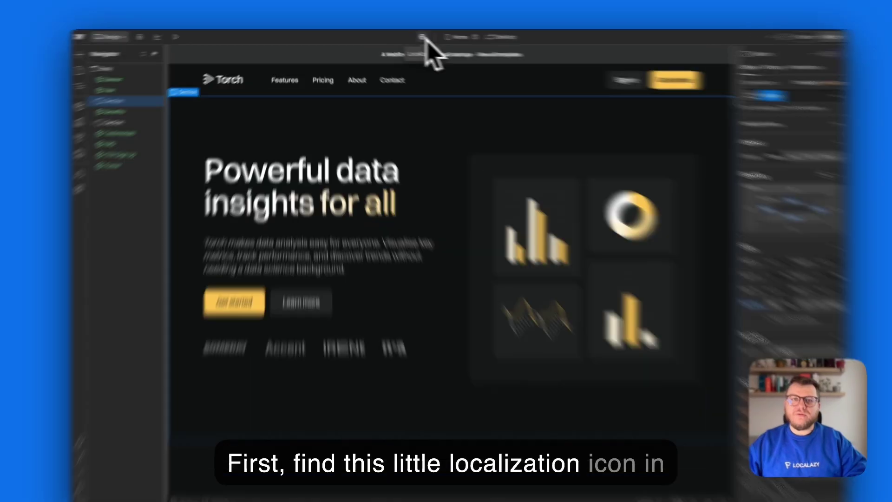
Step: Add German (Standard) as a new Webflow site locale under the /de subdirectory
click(412, 35)
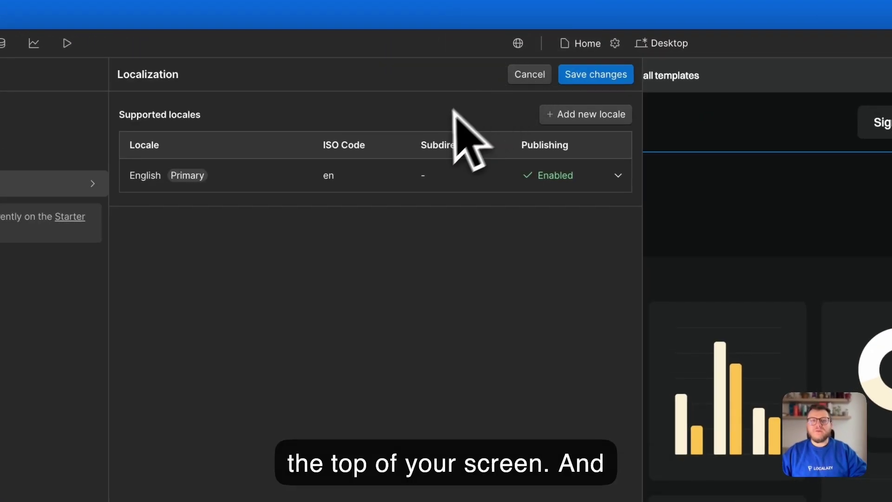
click(566, 119)
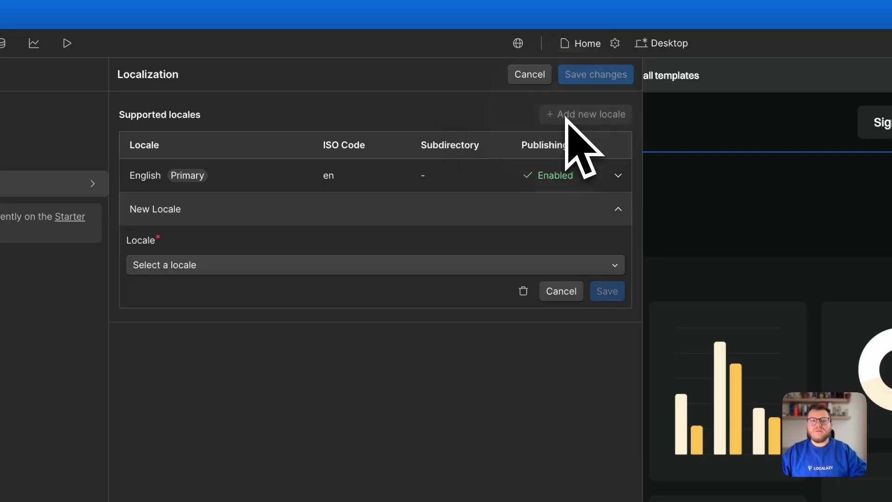
click(289, 270)
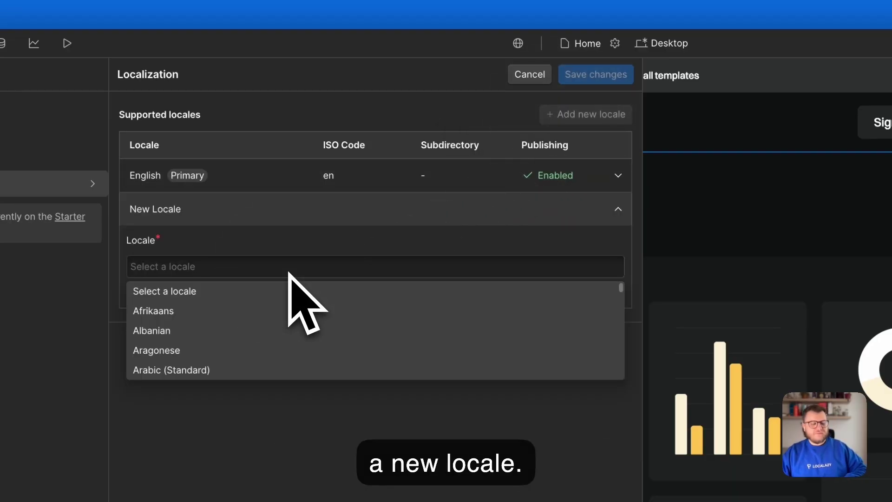
text(Germ)
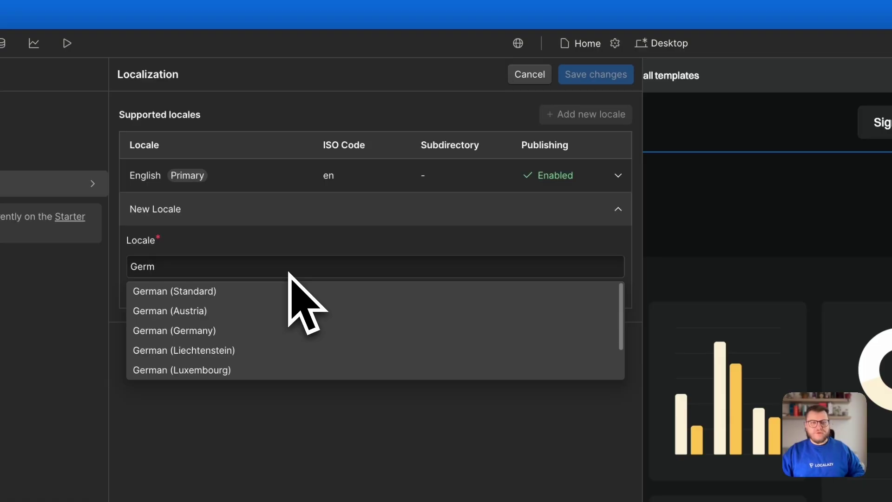
click(278, 292)
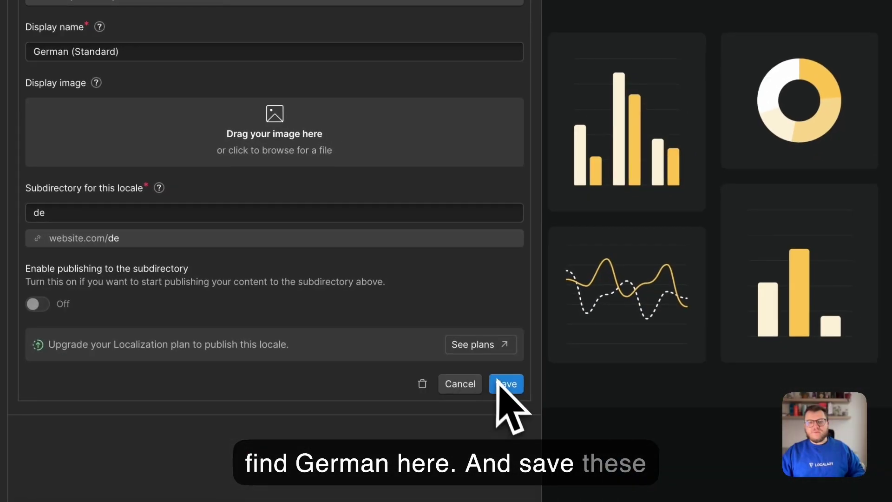
click(503, 384)
Step: Save the localization changes and switch the Torch page view to German (Standard)
click(466, 76)
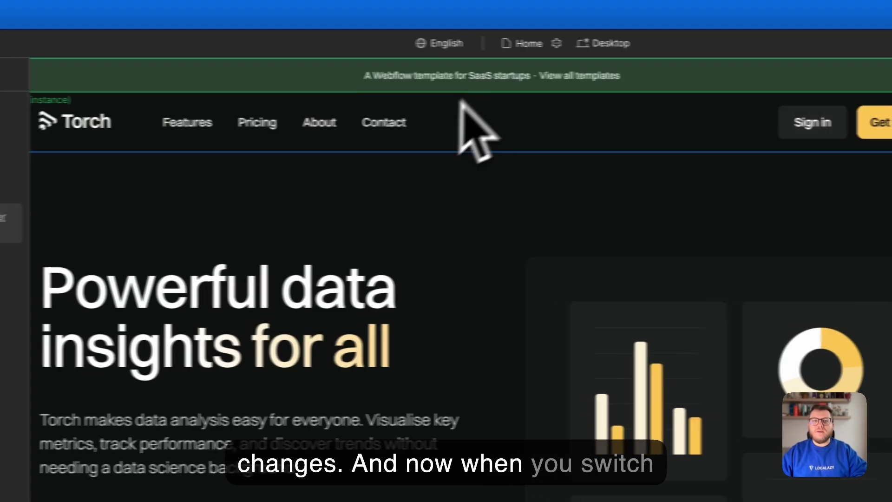
click(409, 43)
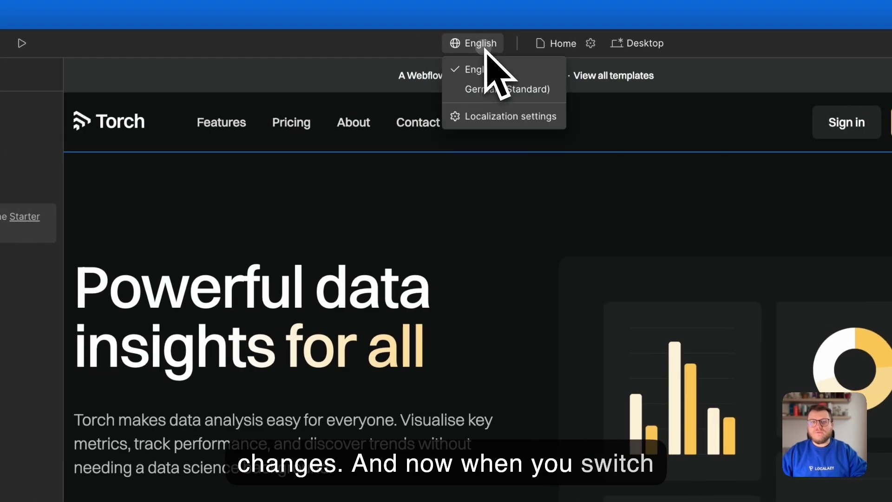
click(484, 89)
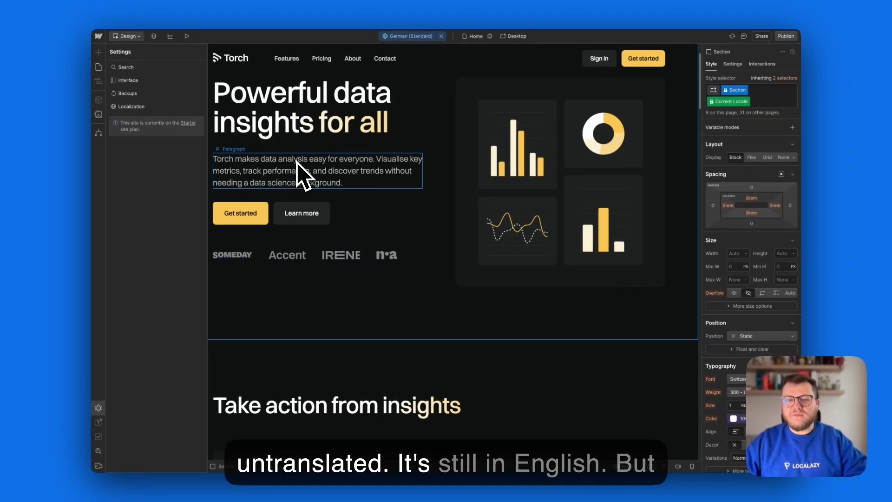
scroll(297, 162, up, 2)
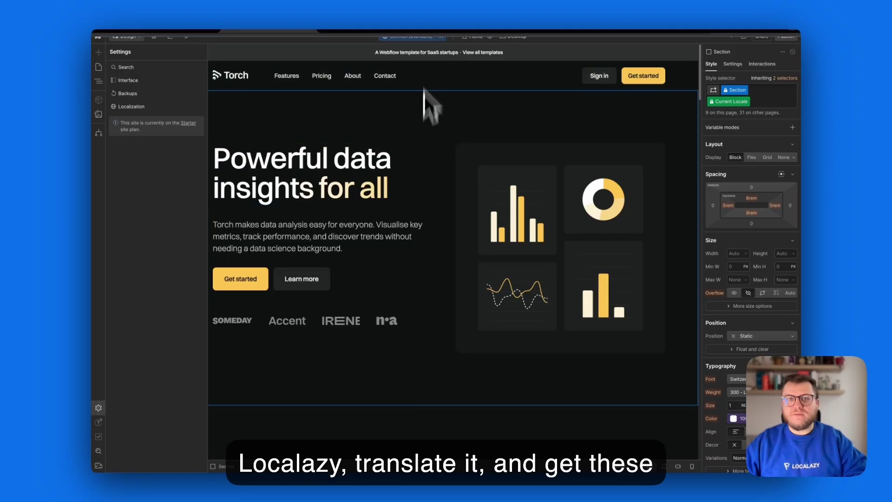
mouse_move(427, 22)
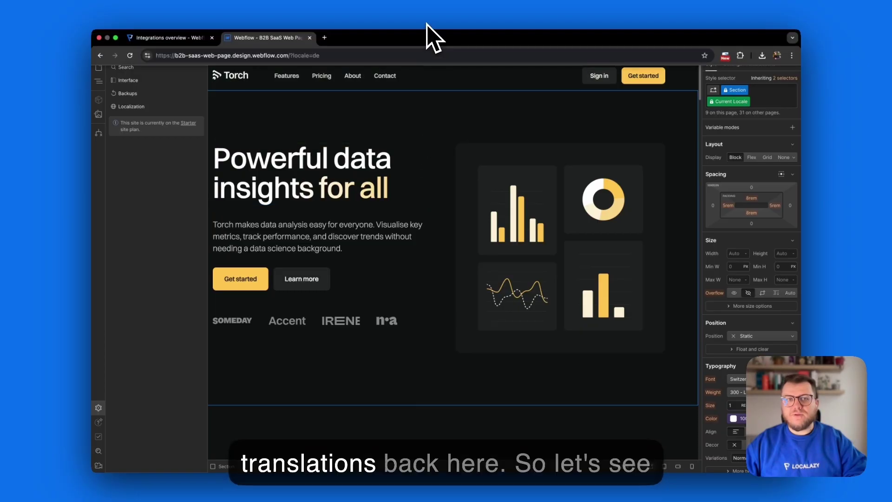
Step: Install the Webflow integration from Localazy's All integrations list
click(160, 39)
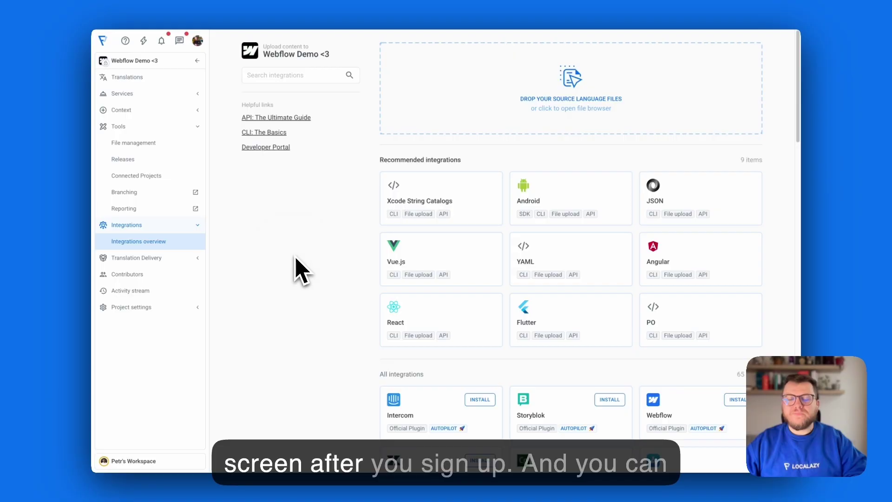
scroll(296, 258, down, 5)
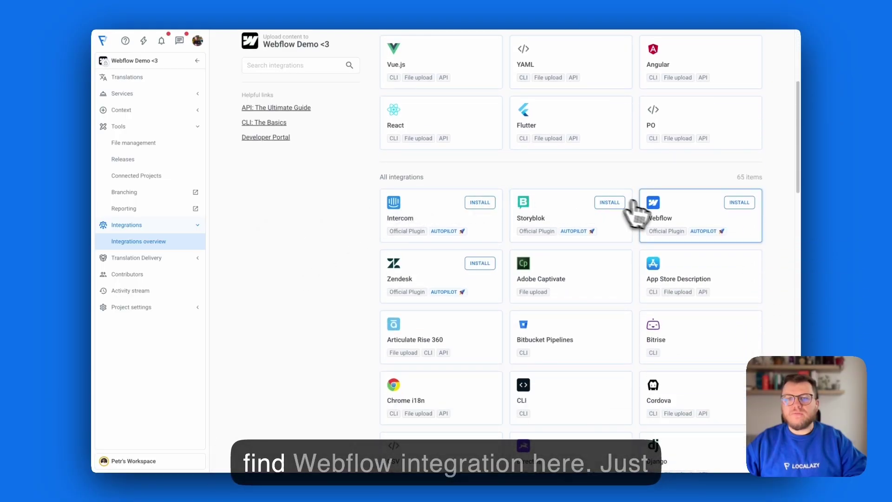
click(749, 208)
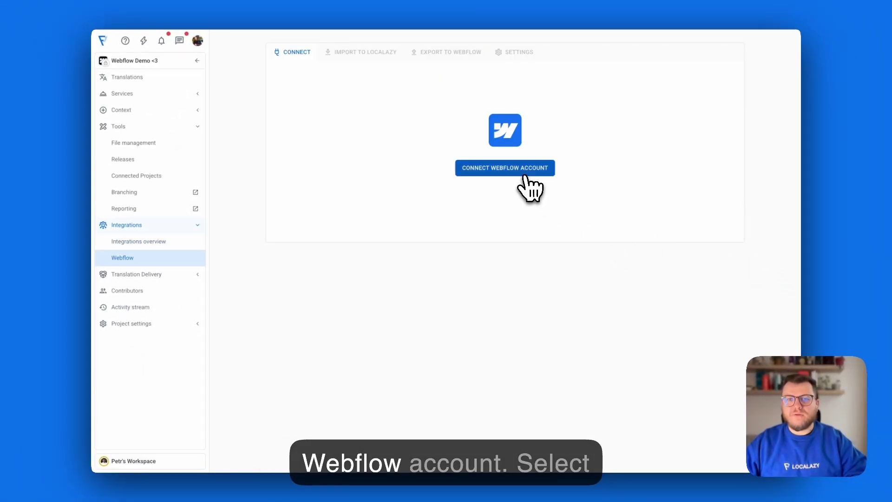
Step: Connect a Webflow account and authorize the B2B SaaS Web Page site
click(526, 175)
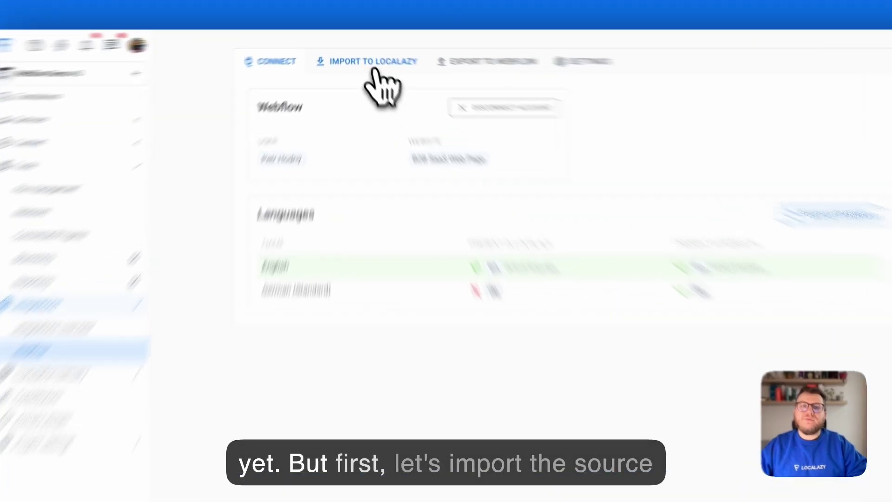
Step: Run the Webflow import and open Translations, showing English with 309 source keys
click(366, 54)
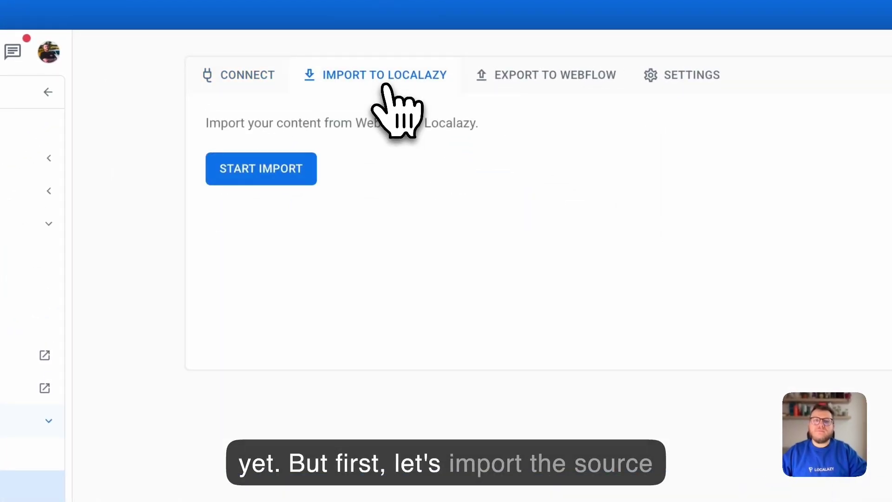
click(267, 173)
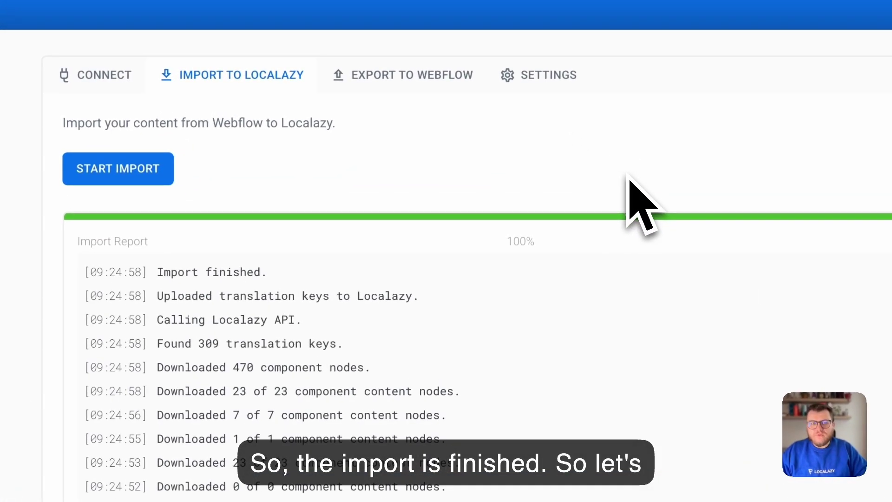
click(162, 136)
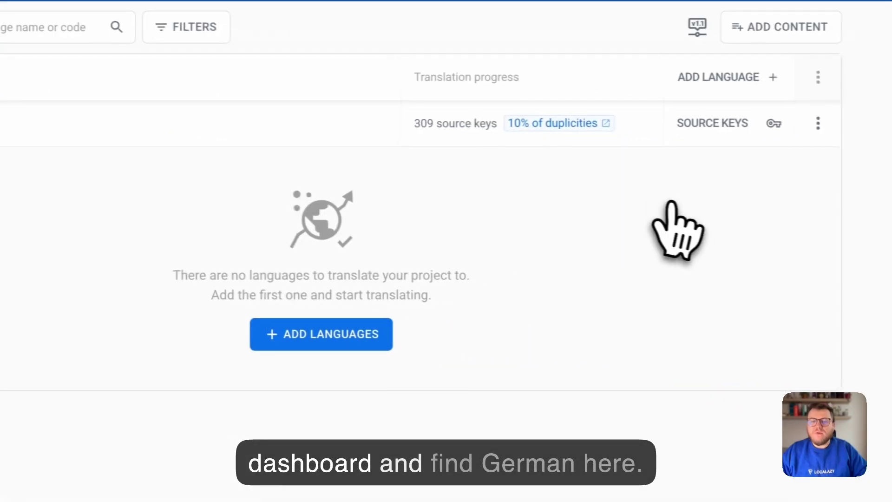
Step: Add German as a target language with machine pre-translation turned on
click(320, 332)
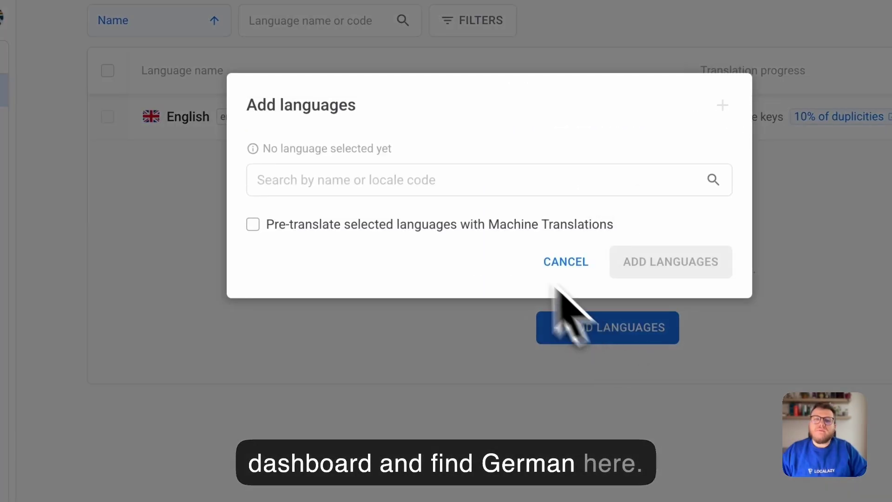
click(453, 183)
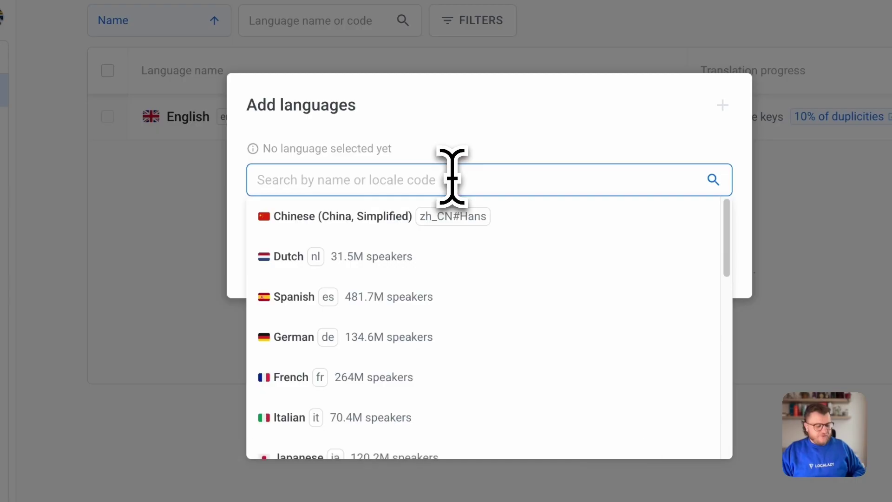
text(Germ)
click(474, 215)
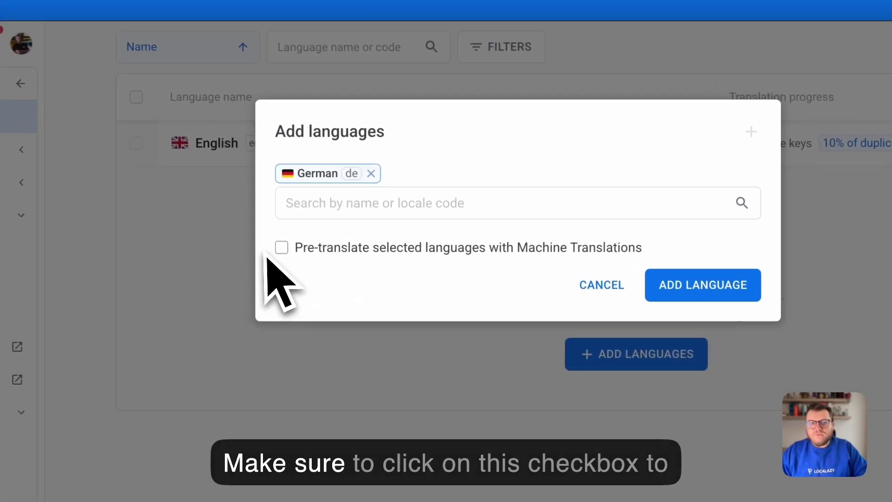
click(284, 251)
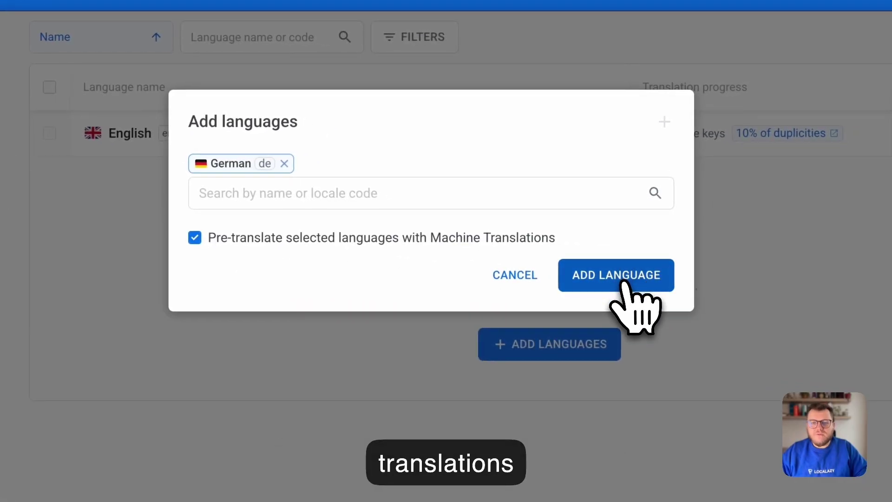
click(624, 283)
Step: Choose DeepL as the translation provider and confirm the machine translation
click(511, 174)
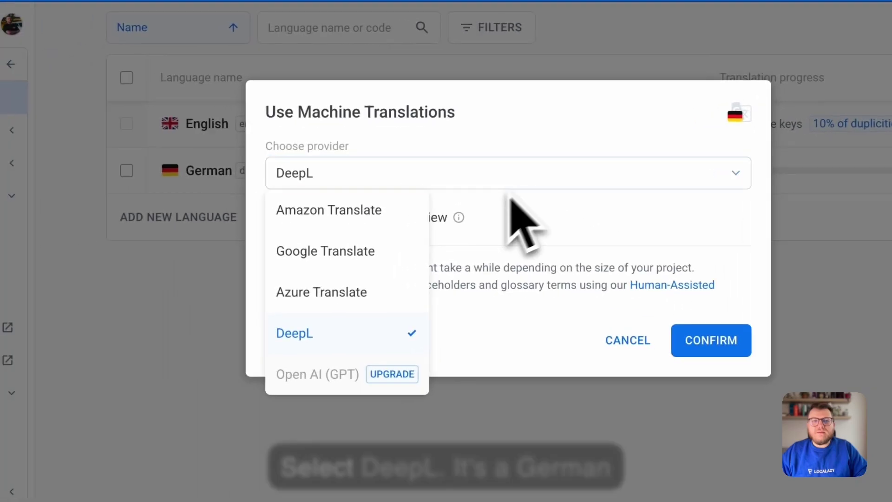
click(388, 337)
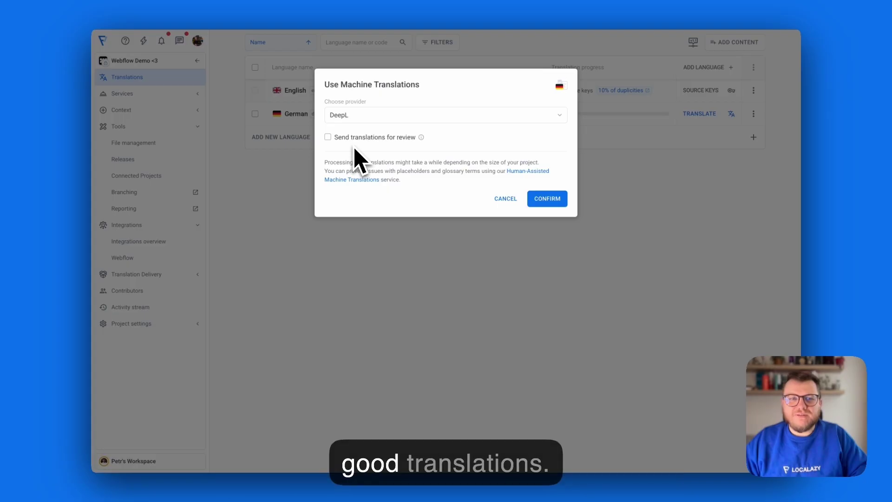
click(546, 200)
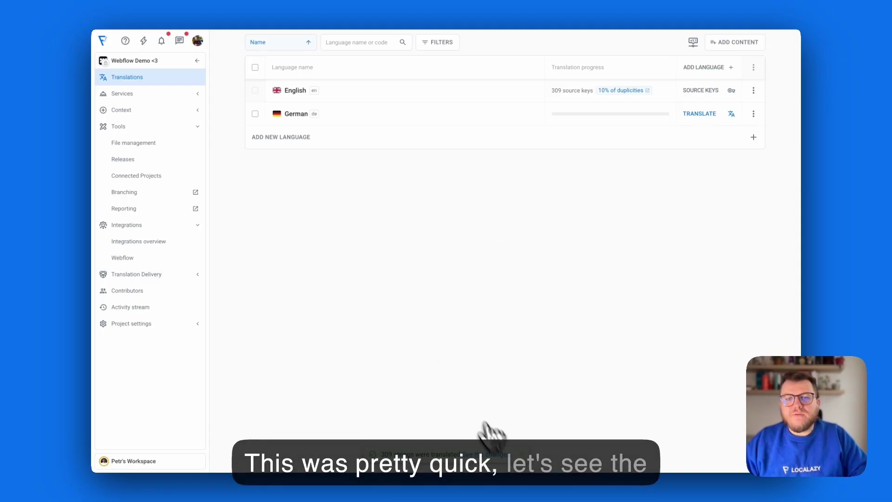
Step: Reload Localazy and review the completed German DeepL translations
key(super+r)
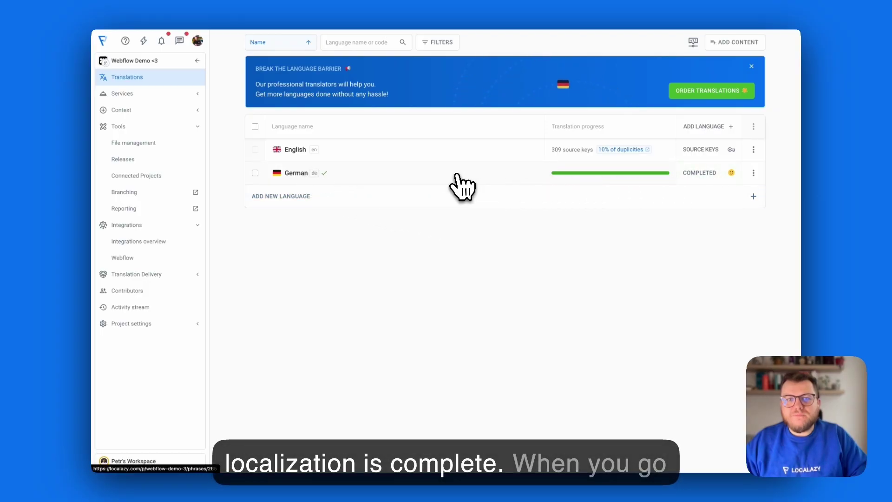
click(457, 175)
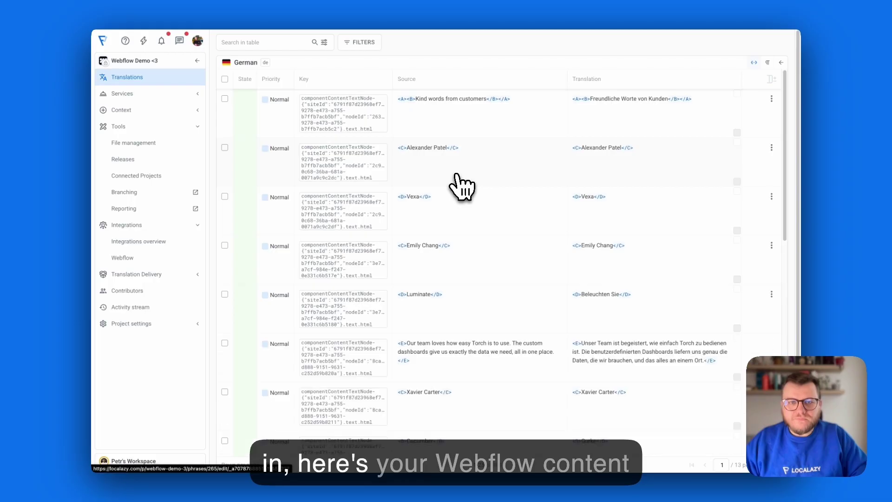
scroll(558, 241, down, 10)
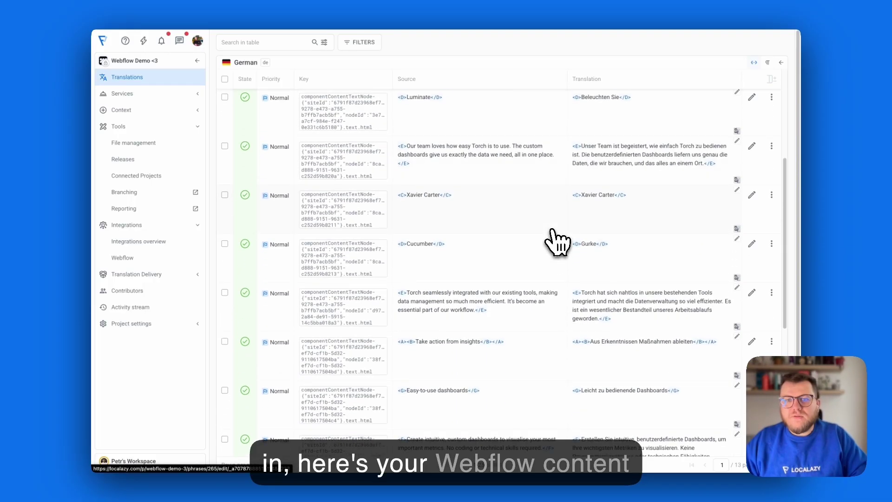
scroll(555, 239, down, 3)
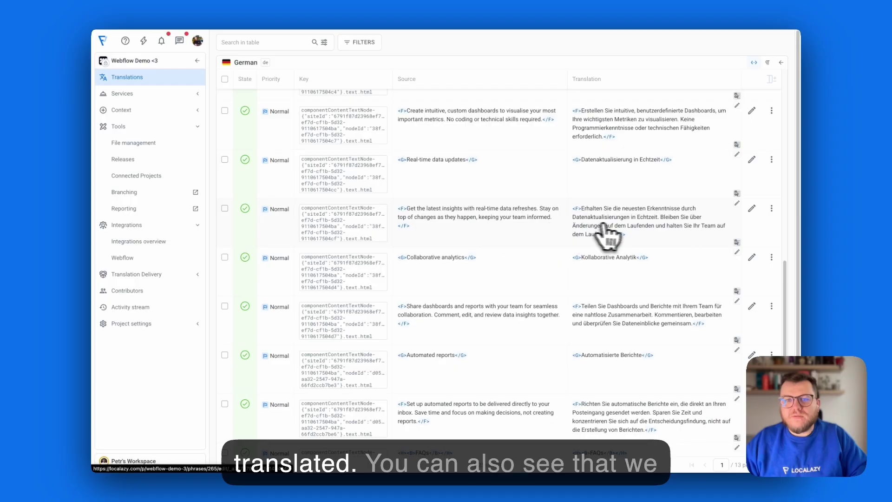
scroll(606, 235, down, 3)
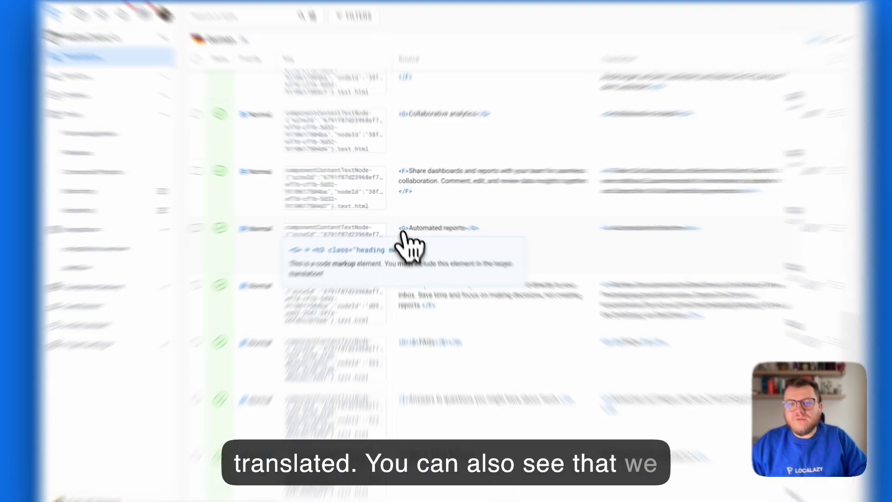
mouse_move(401, 225)
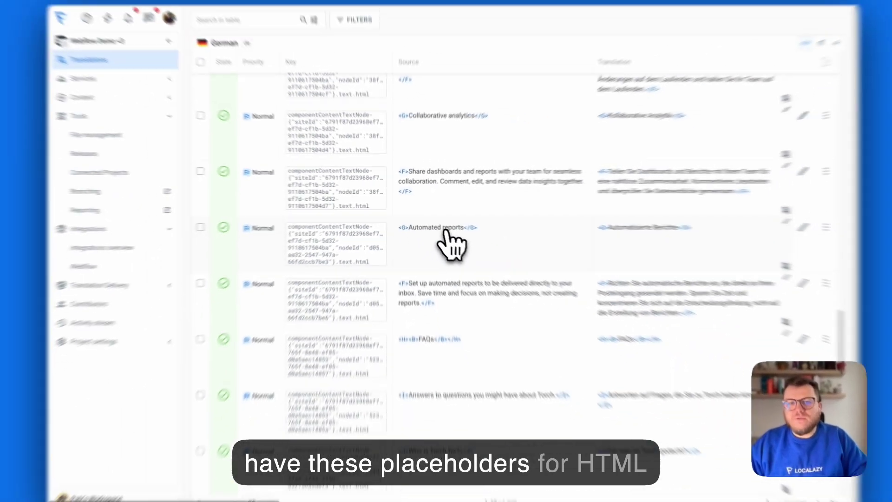
mouse_move(527, 250)
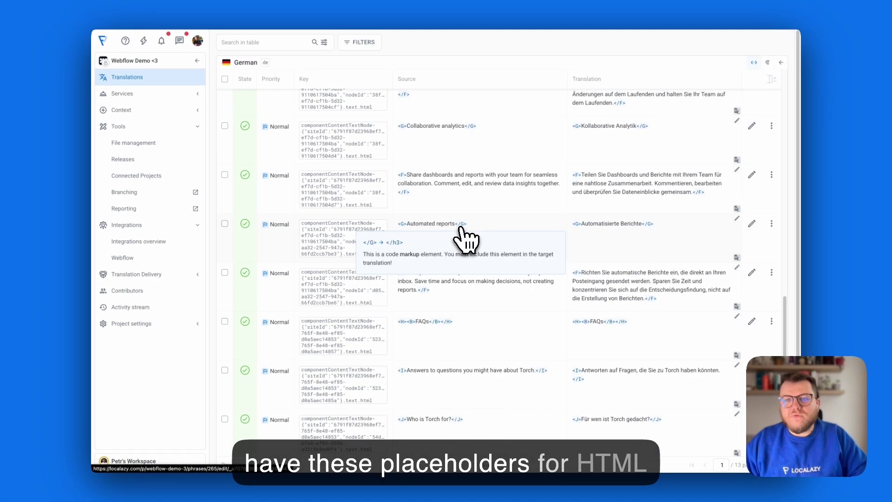
scroll(538, 226, down, 15)
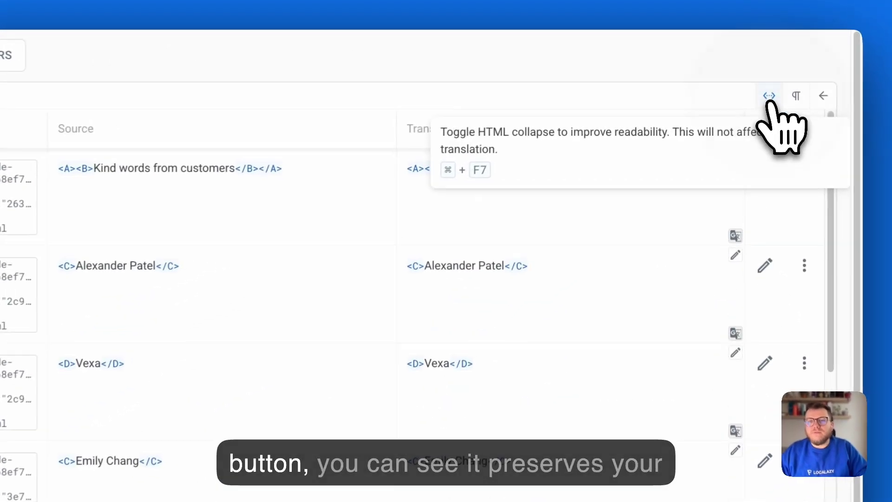
Step: Expand placeholder tags to show the full HTML markup in the German strings
click(753, 63)
mouse_move(462, 234)
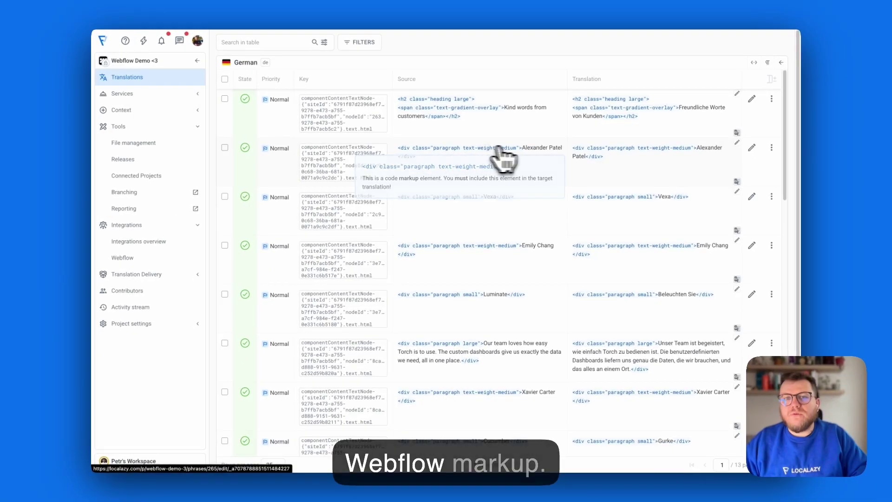
scroll(628, 222, down, 5)
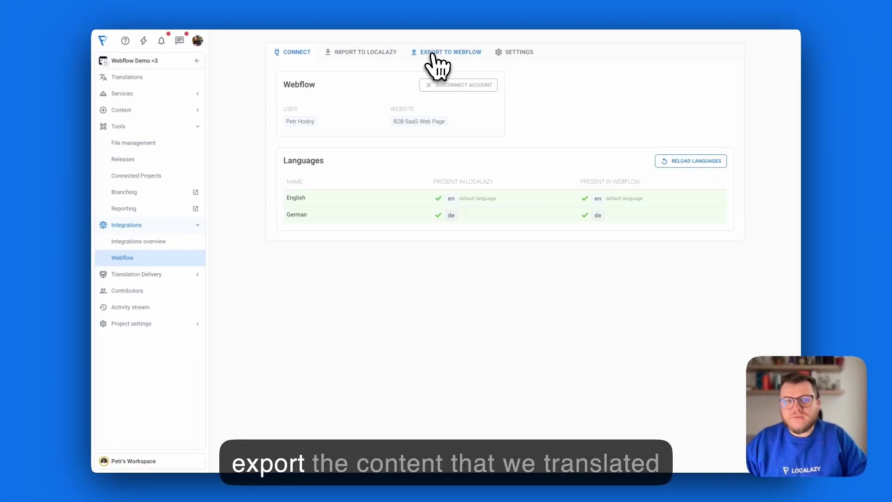
Step: Export German to Webflow, updating 11 of 11 page translations and 7 of 7 component nodes
click(431, 53)
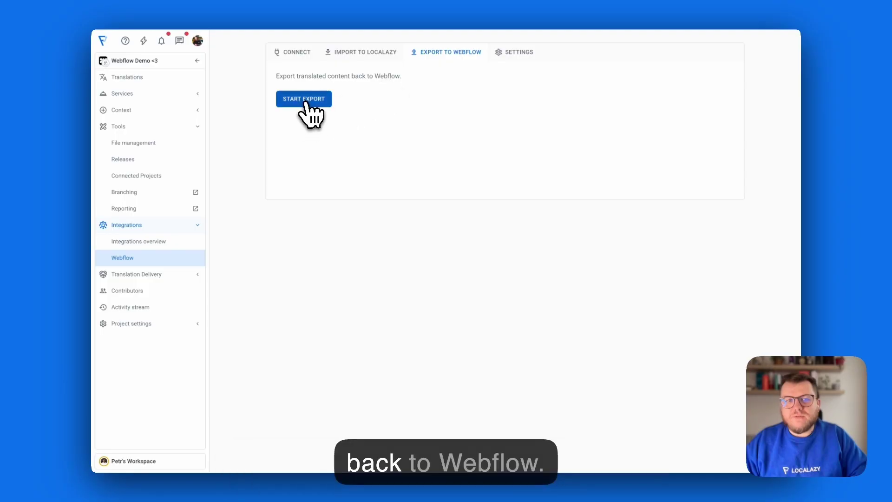
click(306, 101)
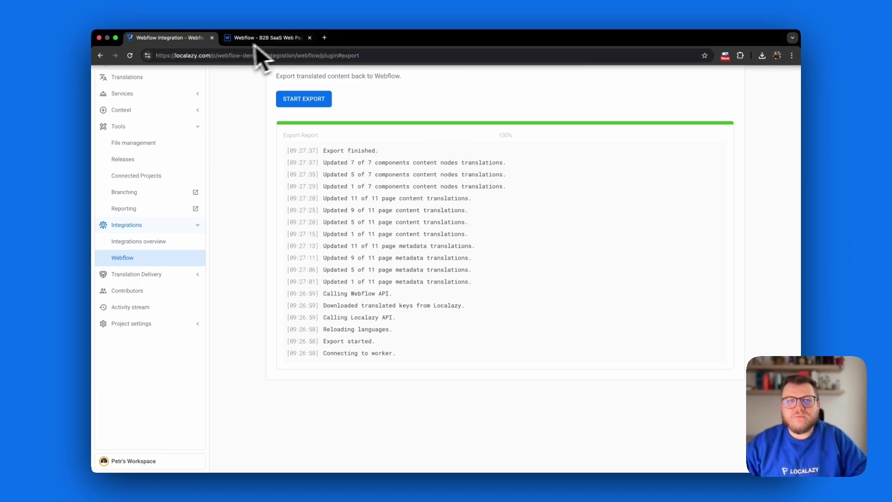
Step: Switch the Webflow Designer to German (Standard) and scroll through the translated Torch page
click(259, 39)
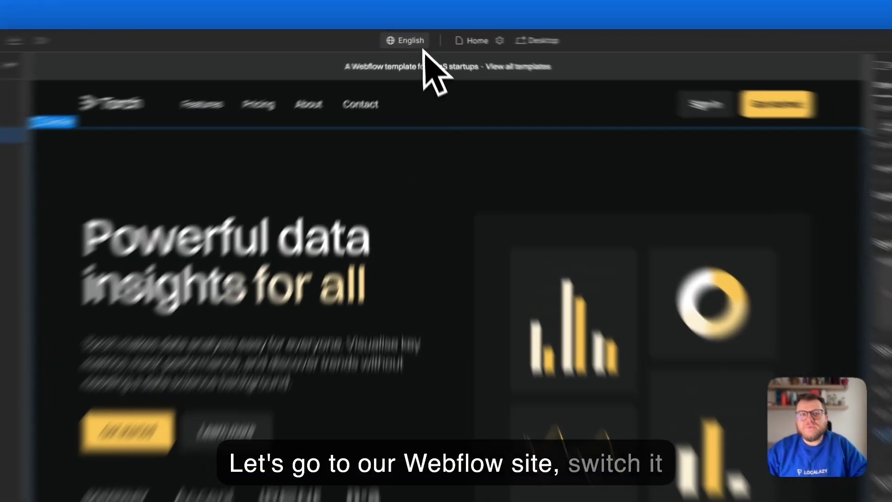
click(415, 36)
click(419, 58)
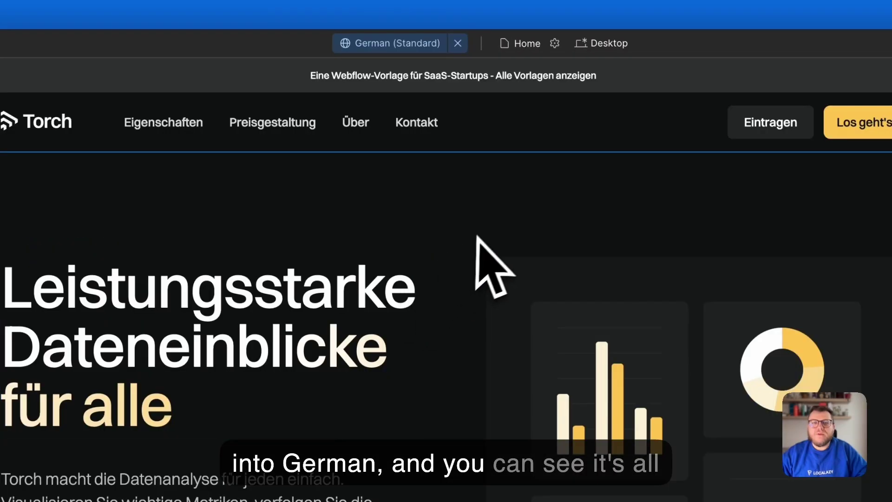
scroll(476, 237, down, 10)
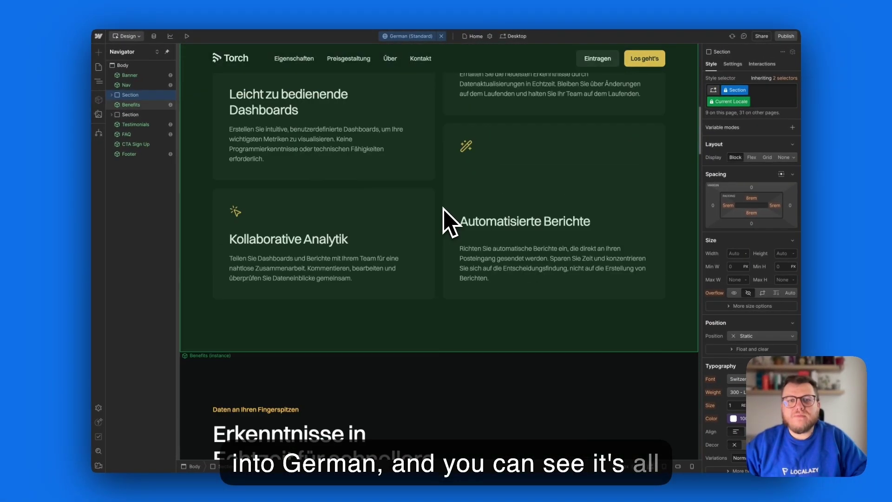
scroll(457, 212, down, 15)
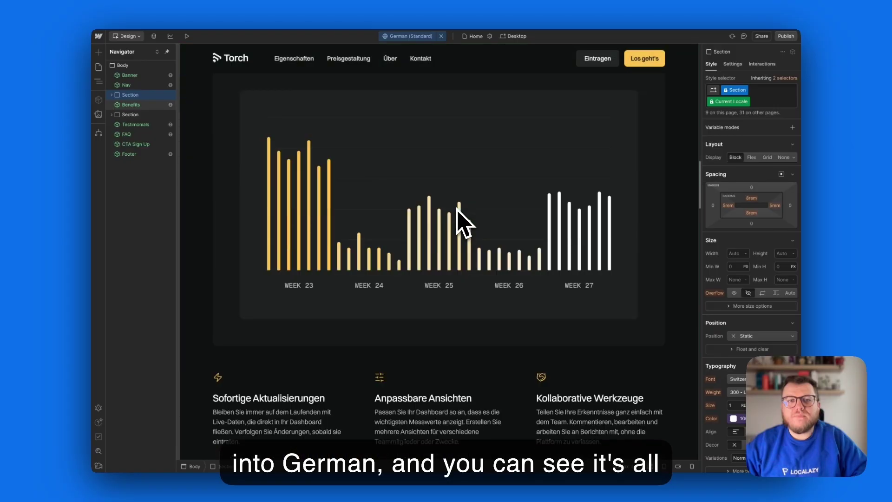
scroll(460, 222, down, 5)
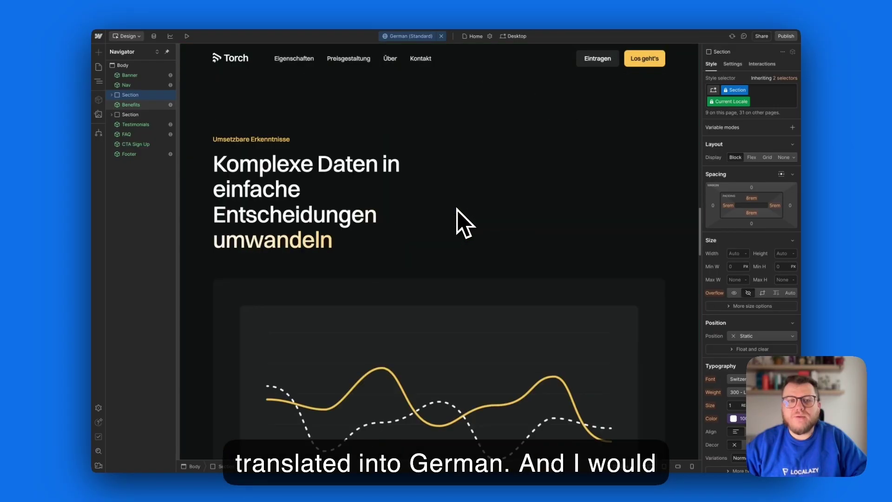
scroll(460, 222, down, 12)
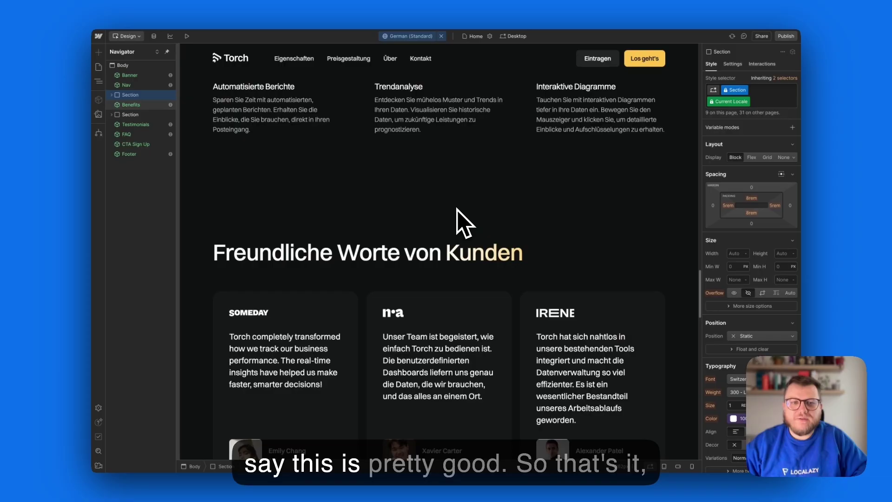
scroll(457, 209, down, 3)
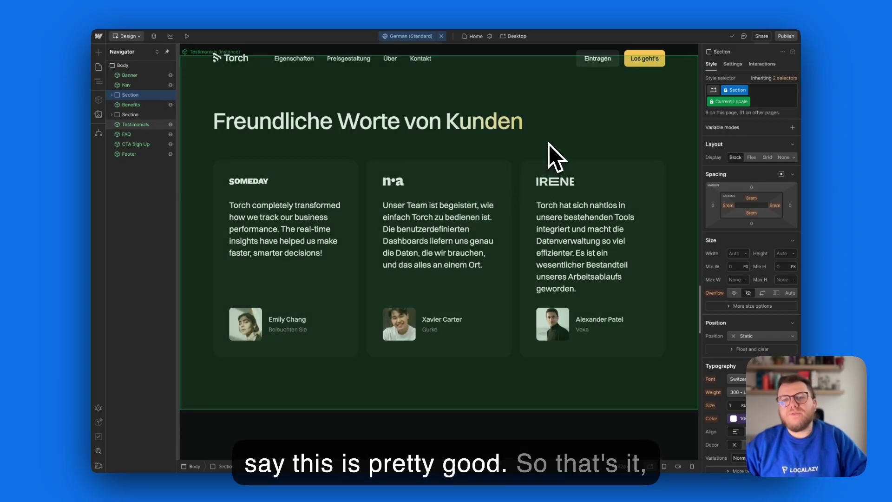